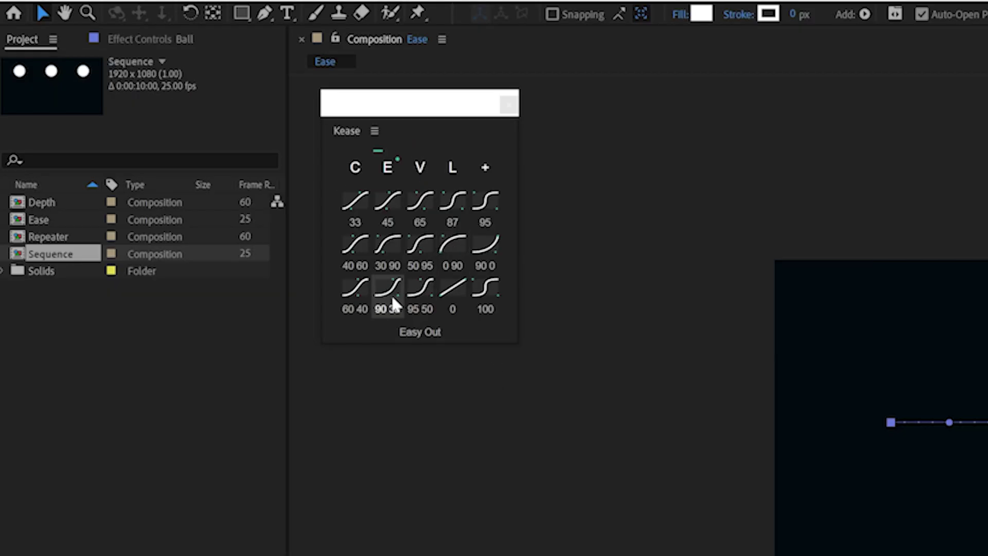
# Ease the ball's keyframes with Kease 30 90, then 90 0, previewing each result
pyautogui.click(388, 242)
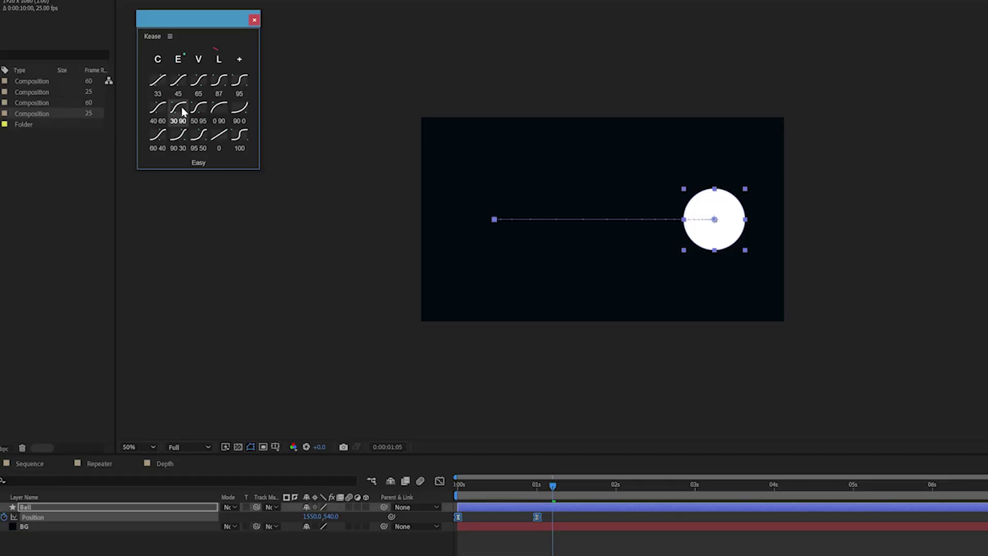
pyautogui.click(427, 489)
pyautogui.press('space')
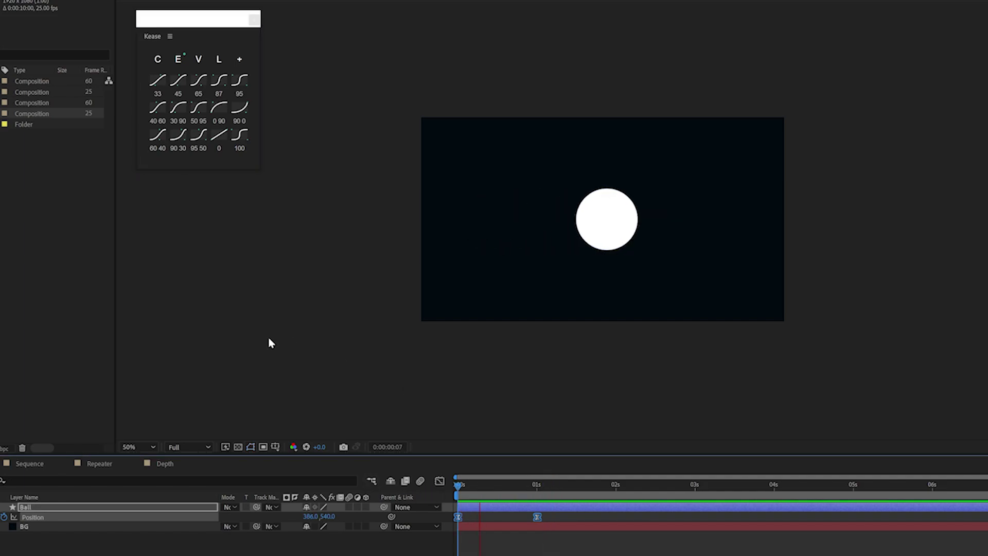
pyautogui.press('space')
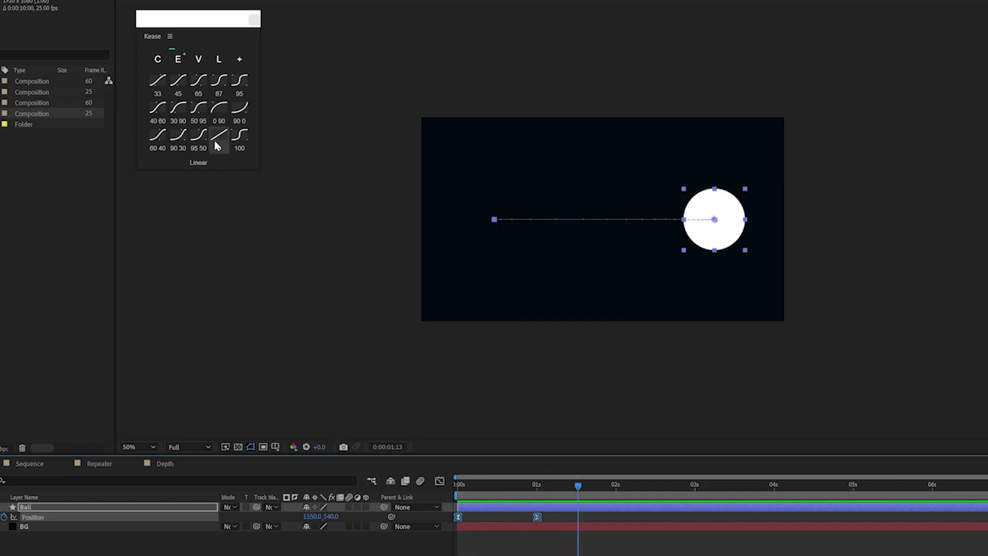
pyautogui.click(239, 108)
pyautogui.click(508, 483)
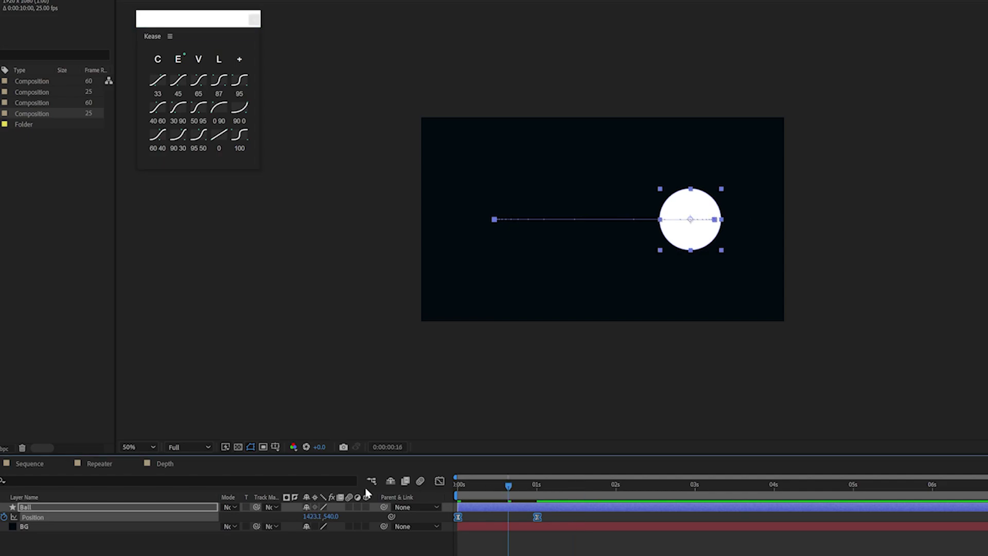
pyautogui.press('space')
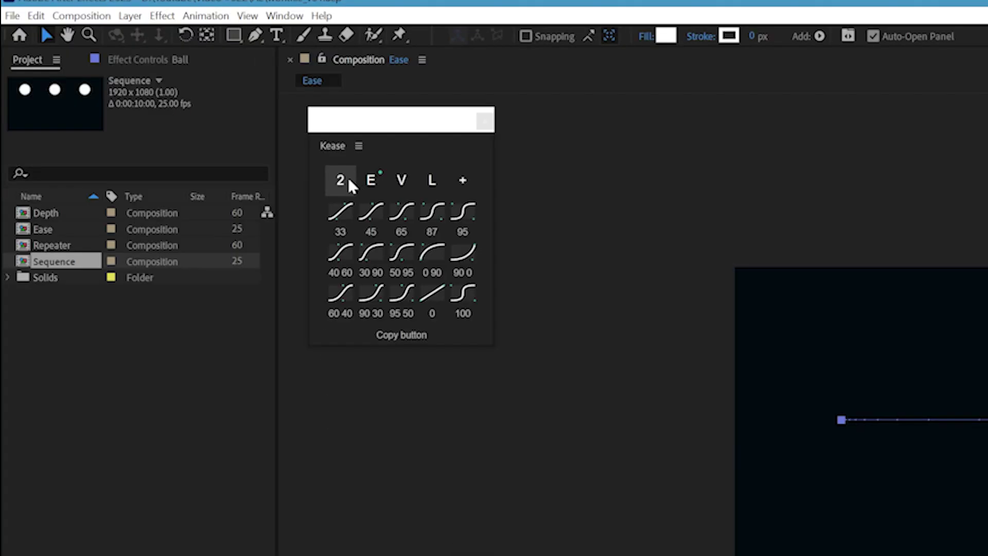
# Copy the eased keyframes into slot 2 and save them as a Kease preset
pyautogui.click(342, 178)
pyautogui.rightClick(342, 177)
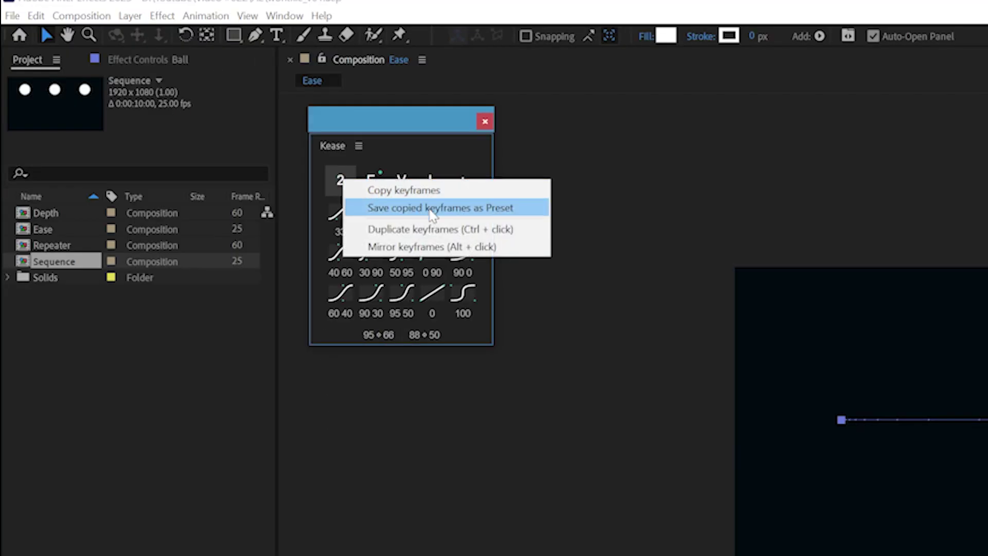
pyautogui.click(524, 207)
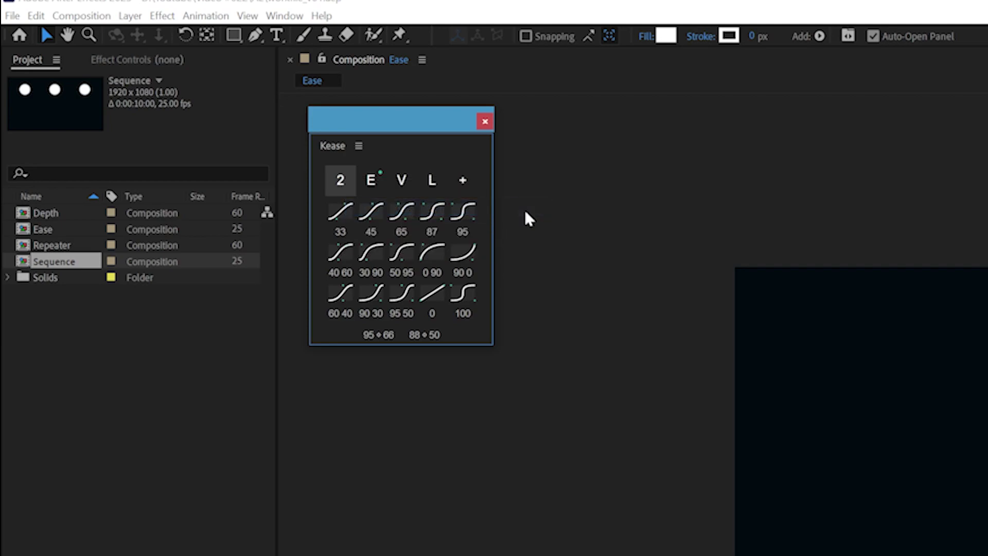
# Apply Kease's Overshoot preset to the ball, then duplicate the slot 2 keyframes later in time
pyautogui.click(346, 100)
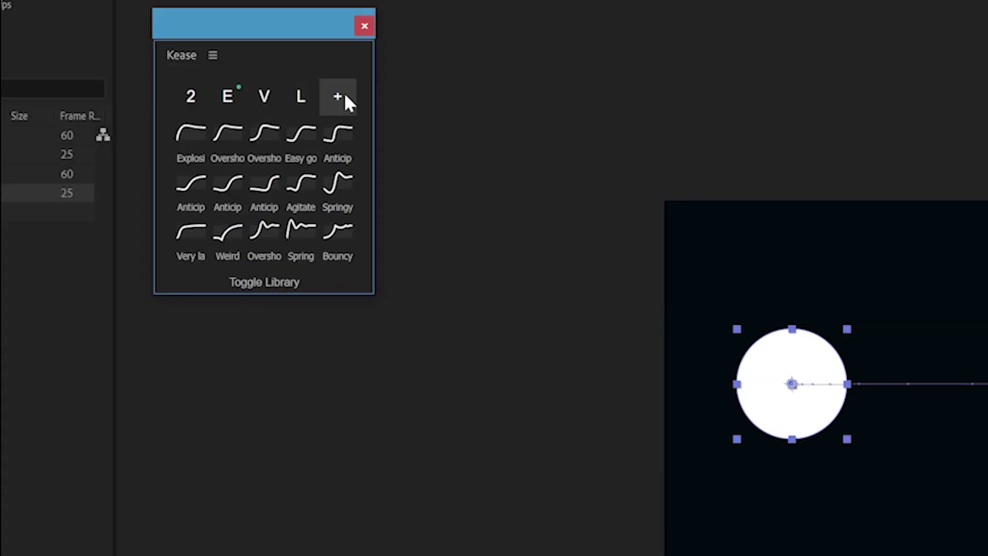
pyautogui.click(224, 133)
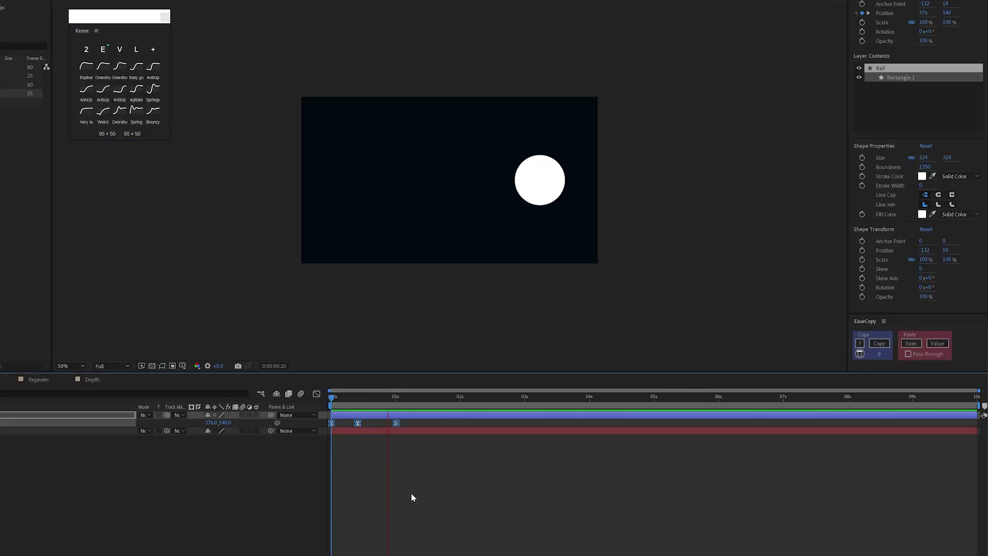
pyautogui.click(83, 52)
pyautogui.rightClick(82, 52)
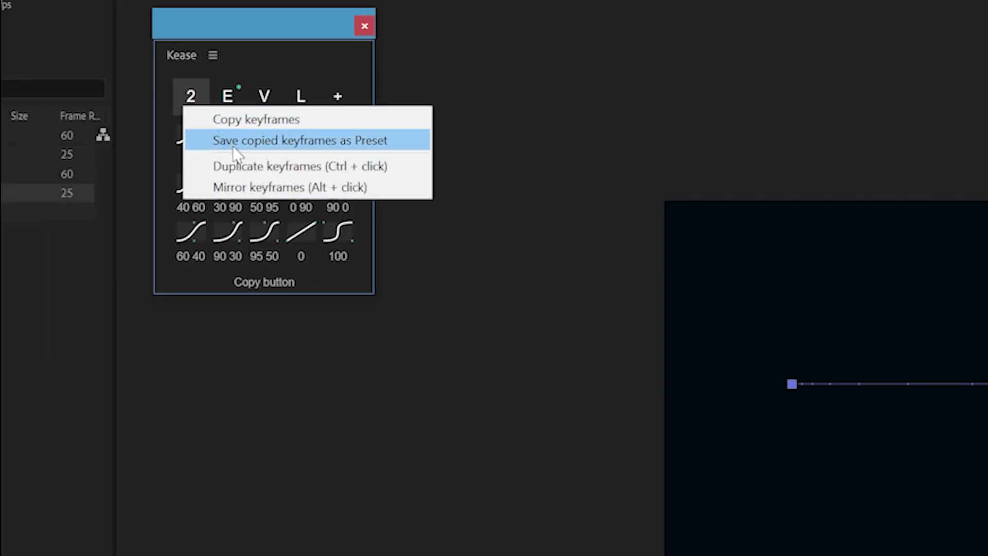
pyautogui.click(262, 166)
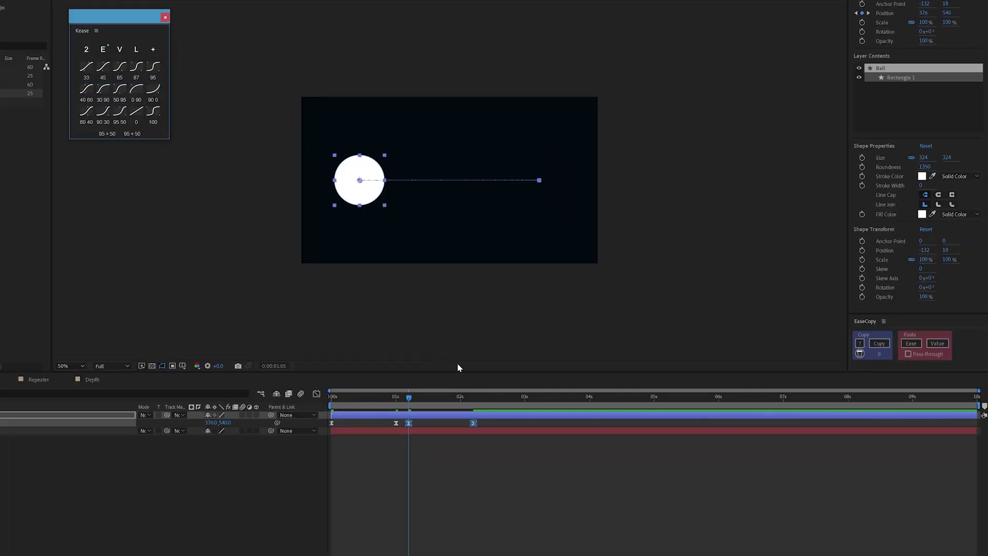
pyautogui.click(489, 422)
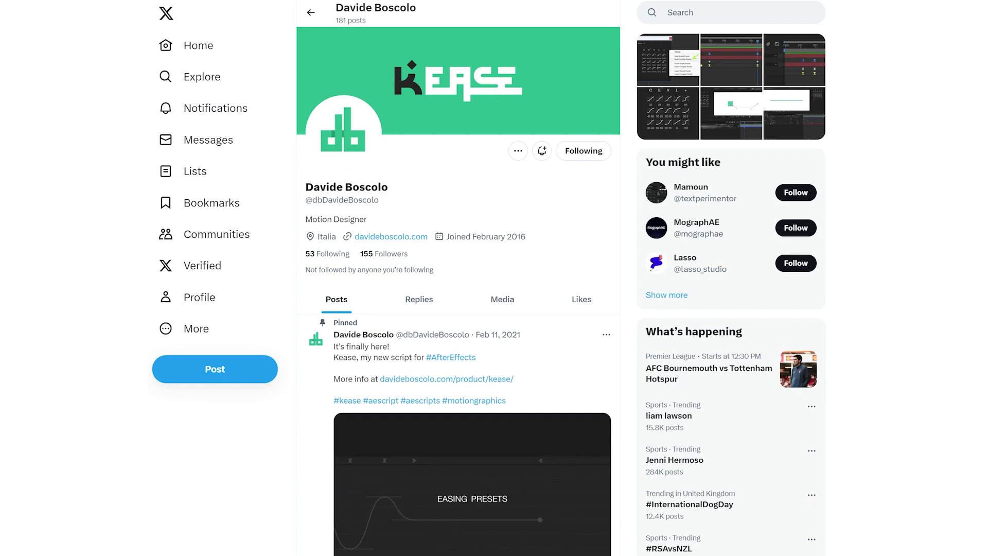
# Scroll the Kease creator's X profile down to the pinned Kease announcement post
pyautogui.scroll(-2, 458, 309)
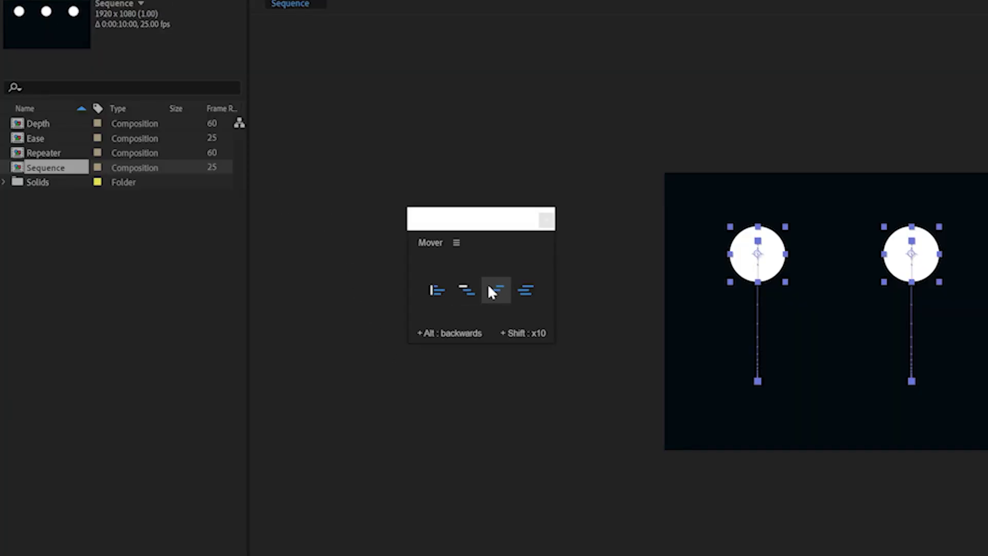
# Stagger the three balls' keyframes with Mover and preview the sequenced bounce from the start
pyautogui.click(488, 288)
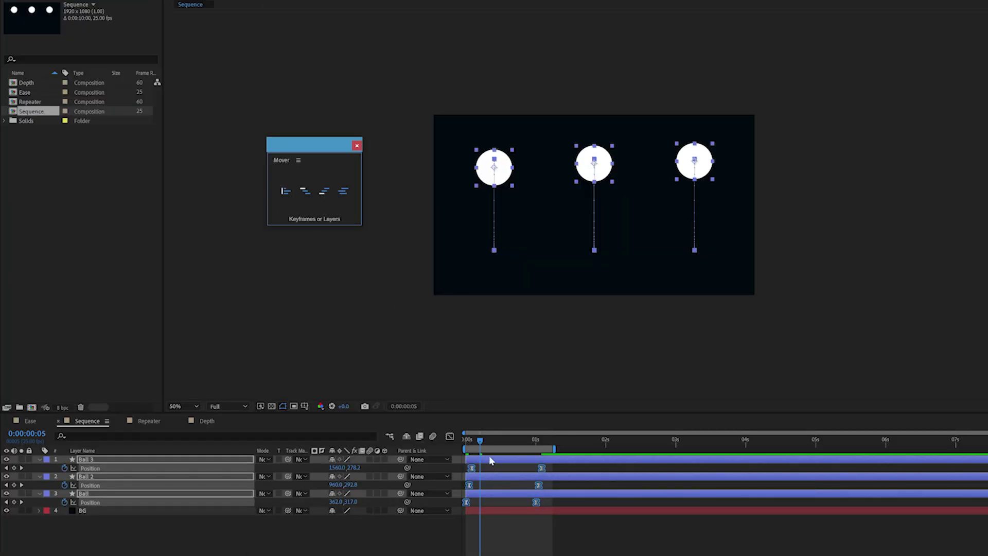
pyautogui.click(467, 440)
pyautogui.press('space')
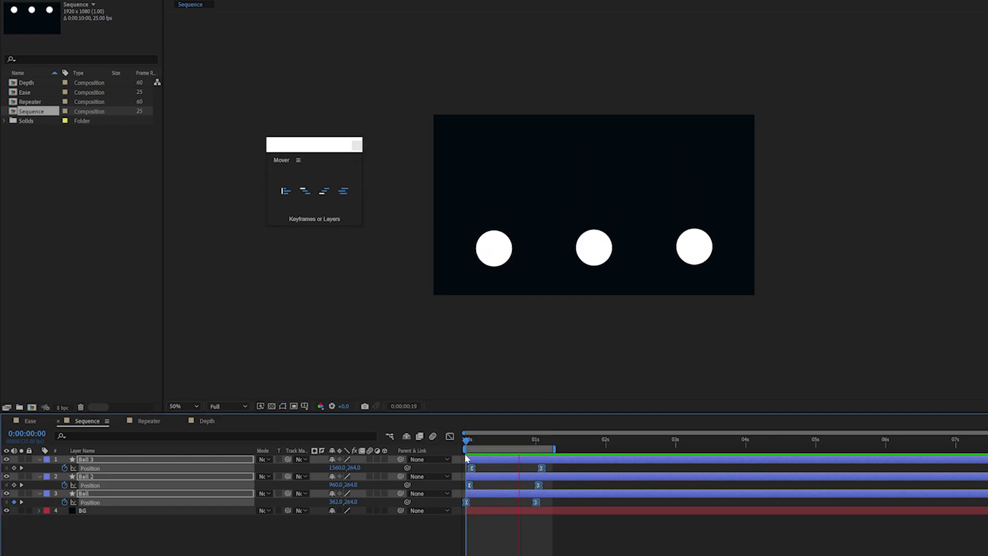
pyautogui.press('space')
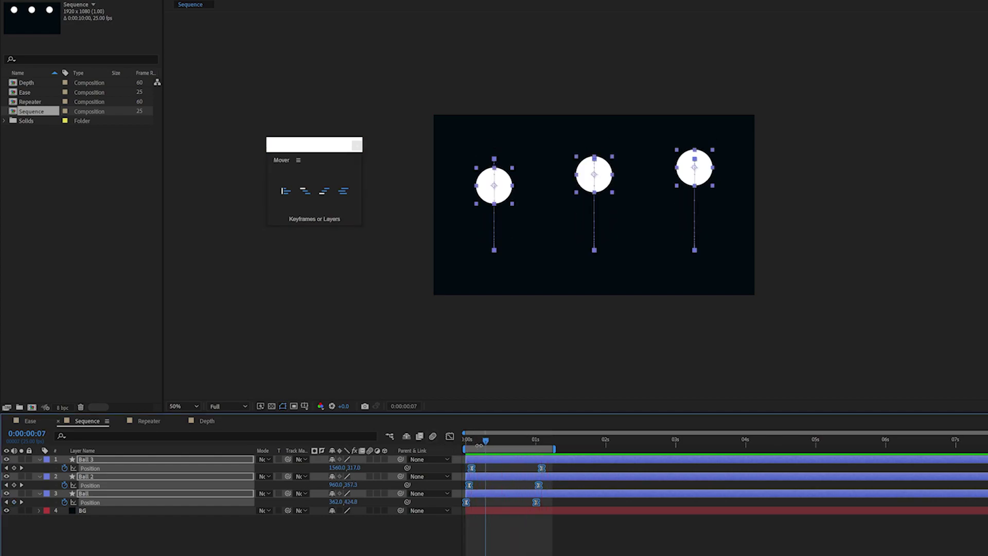
# Spread the keyframes further apart, extend the preview range to about 2 seconds, and preview
pyautogui.click(324, 191)
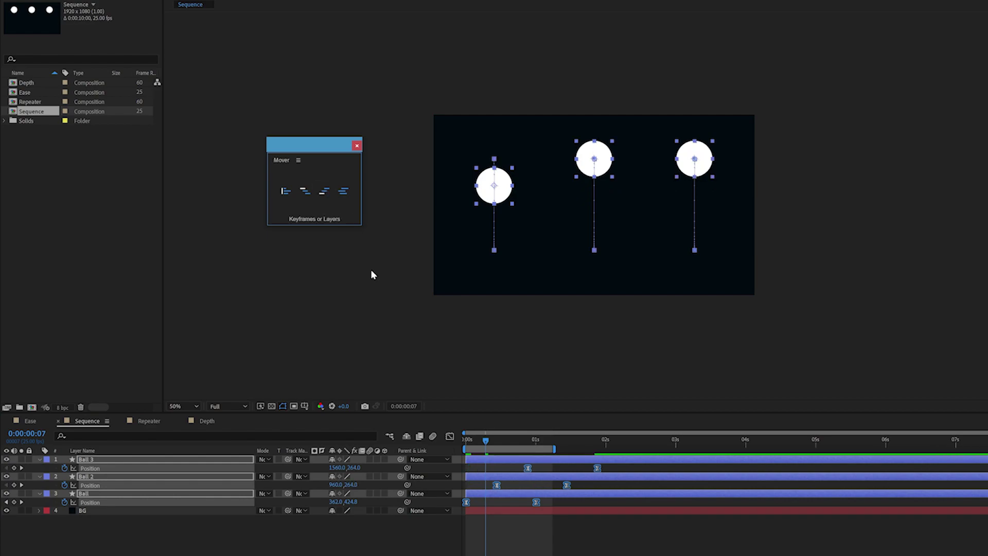
pyautogui.moveTo(556, 448); pyautogui.dragTo(603, 450)
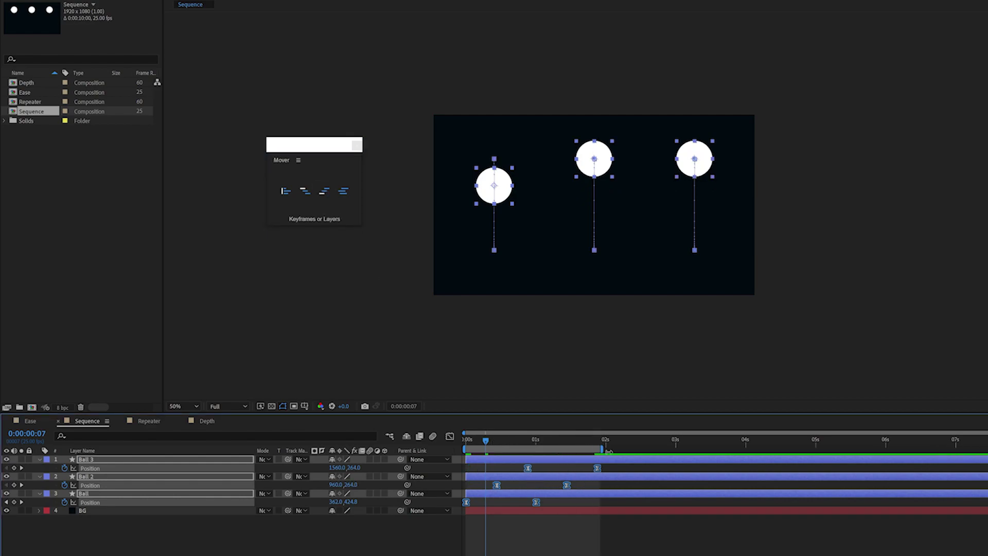
pyautogui.press('space')
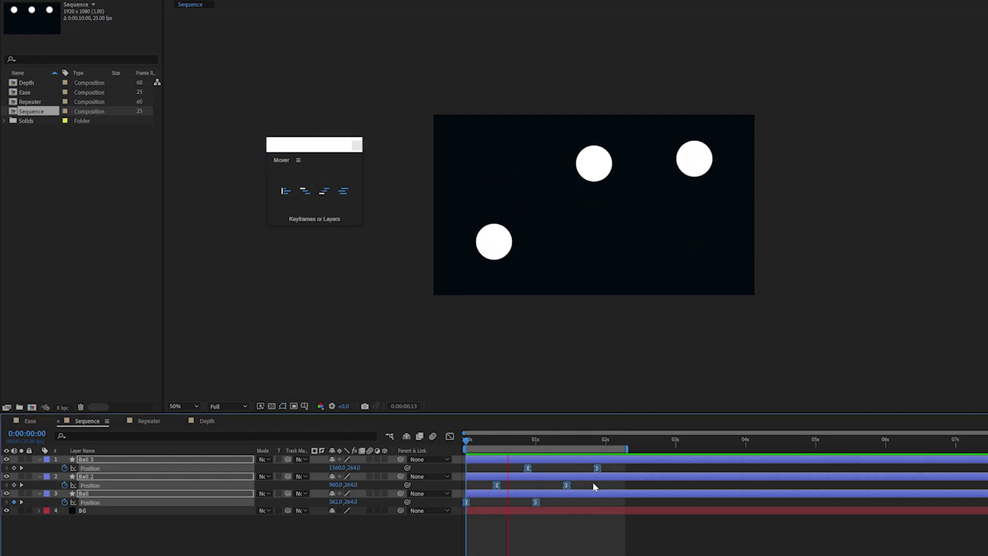
pyautogui.press('space')
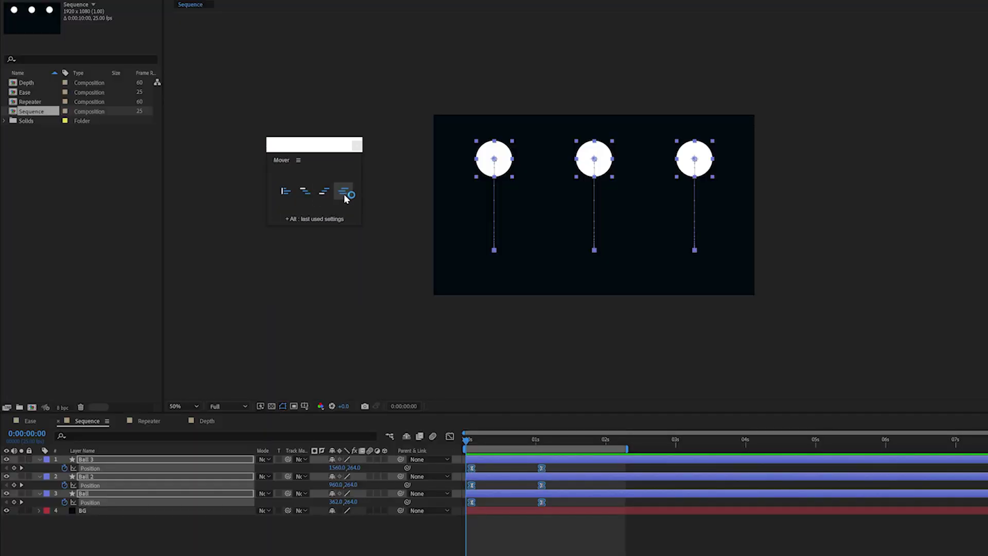
pyautogui.click(345, 194)
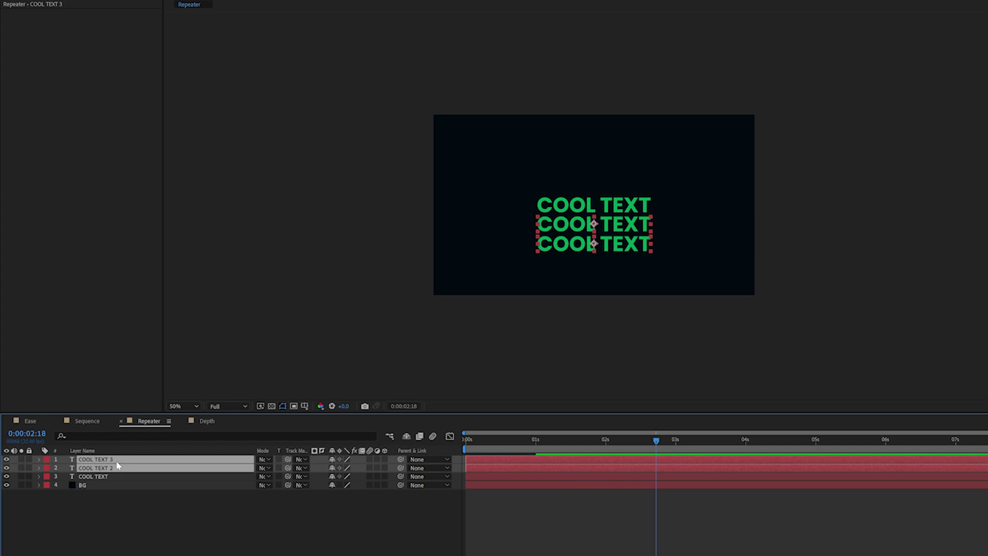
# Delete the extra COOL TEXT copies and apply CC RepeTile to COOL TEXT via a 'cc rep' search
pyautogui.press('Delete')
pyautogui.click(116, 460)
pyautogui.hotkey('ctrl', 'space')
pyautogui.write('cc rep')
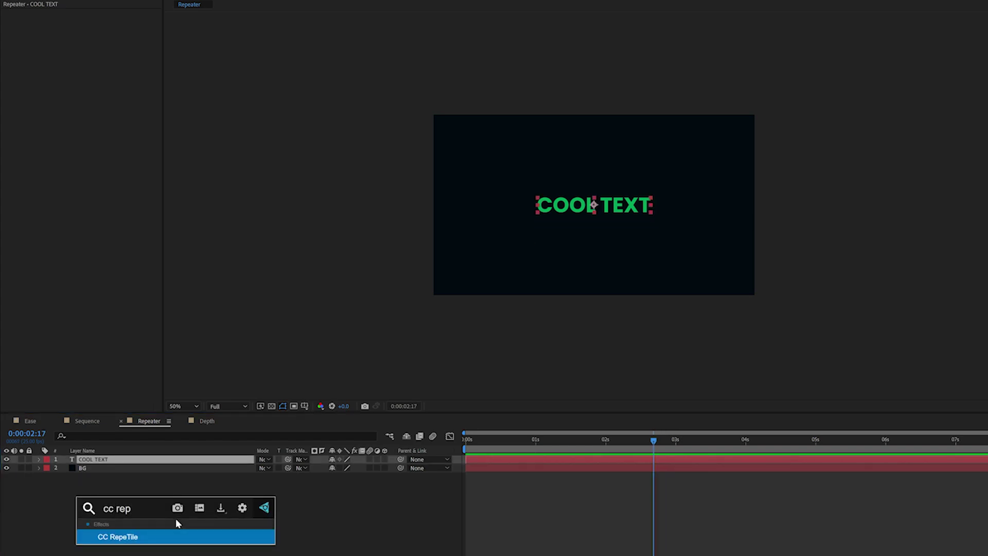
pyautogui.press('Return')
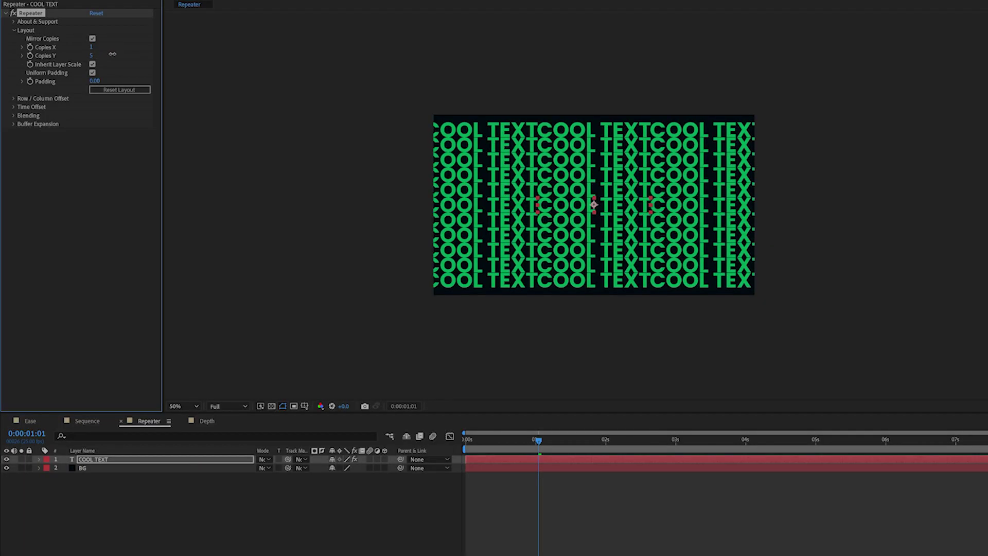
# Set the Repeater Padding to 85 and the Row Offset to 81.40
pyautogui.moveTo(95, 81); pyautogui.dragTo(115, 81)
pyautogui.click(14, 98)
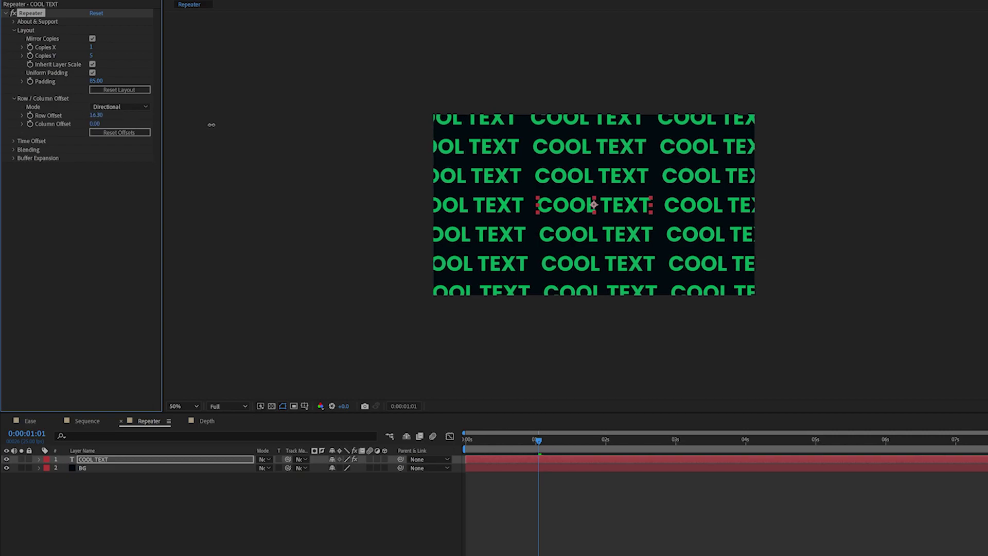
pyautogui.moveTo(211, 125); pyautogui.dragTo(388, 132)
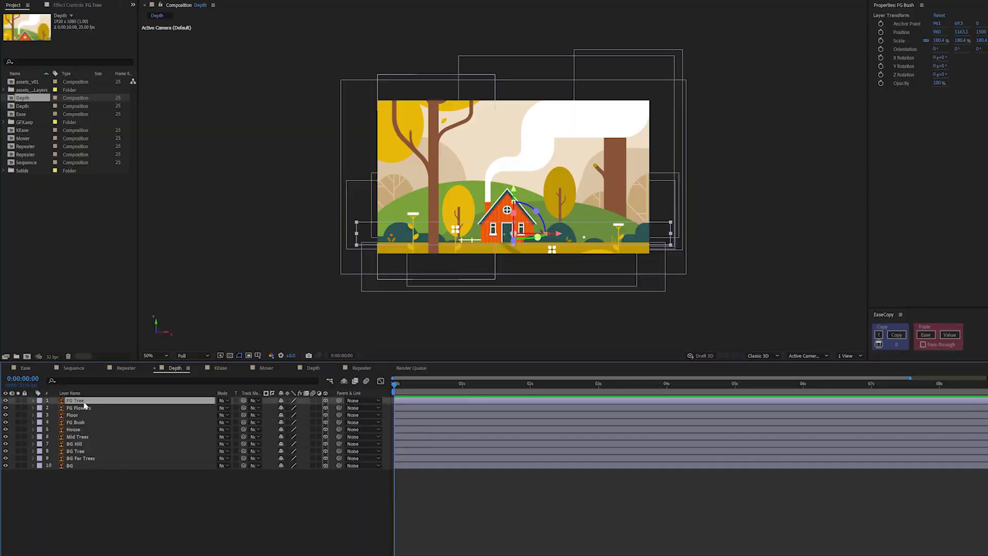
# Push the FG Tree layer back to Z 229 and scale it to 119%
pyautogui.press('p')
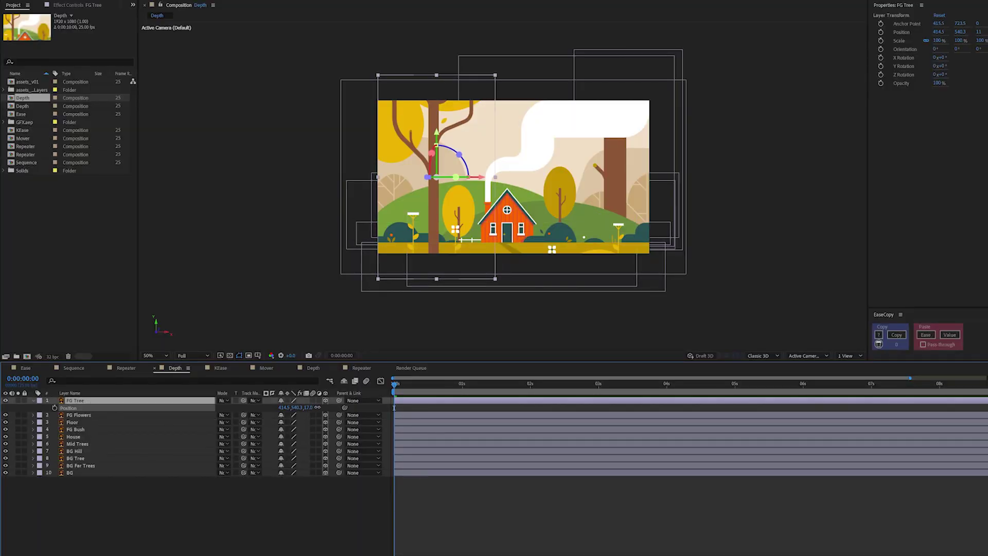
pyautogui.moveTo(330, 405); pyautogui.dragTo(403, 403)
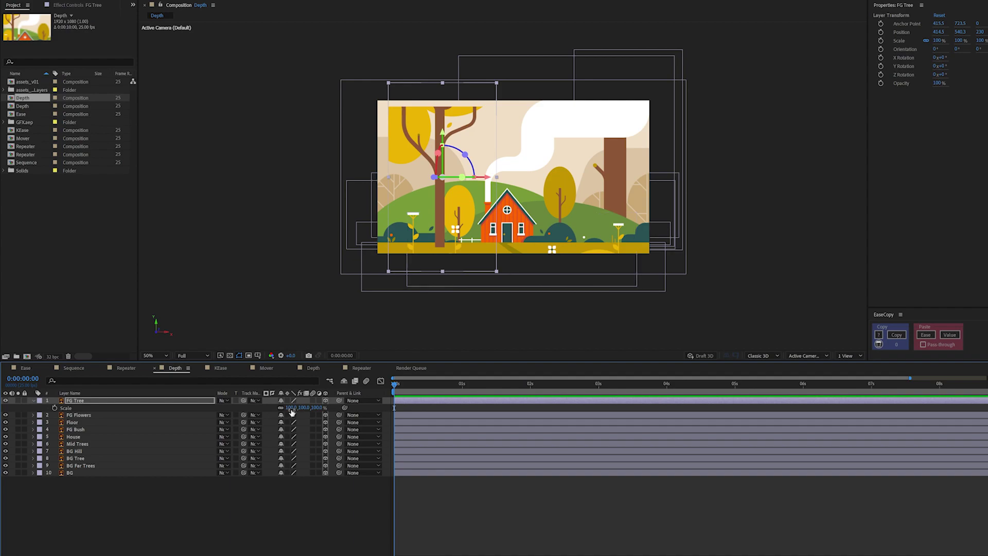
pyautogui.moveTo(291, 412); pyautogui.dragTo(295, 407)
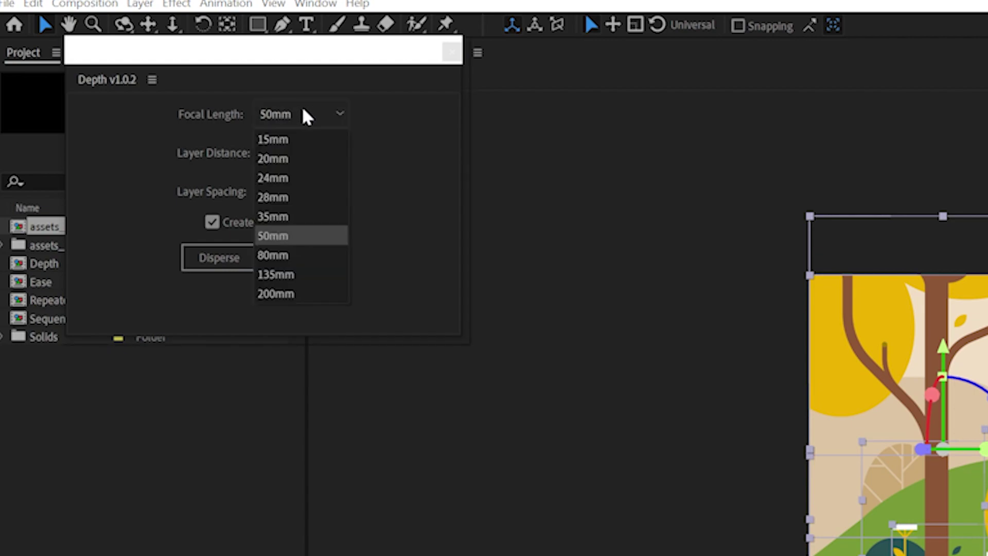
# Choose a 35mm focal length in the Depth panel and select the Layer Spacing value for editing
pyautogui.click(327, 241)
pyautogui.click(335, 115)
pyautogui.click(273, 216)
pyautogui.moveTo(288, 191); pyautogui.dragTo(240, 191)
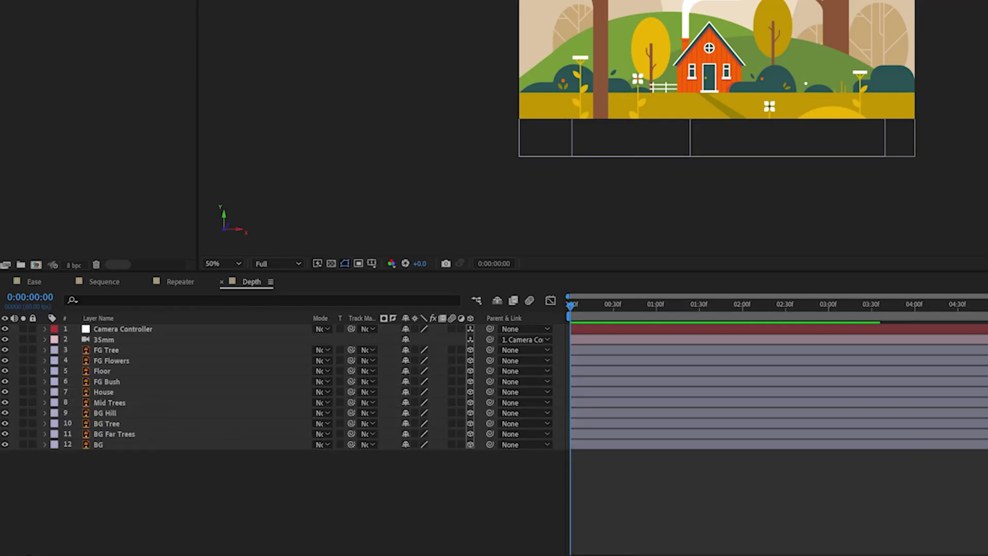
# Select the Camera Controller null and show its Position values
pyautogui.click(159, 328)
pyautogui.press('p')
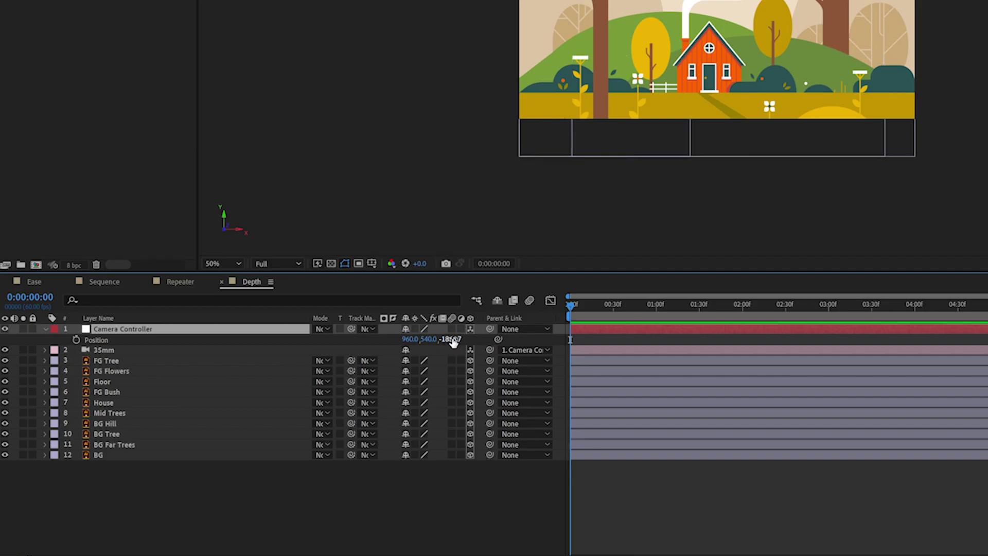